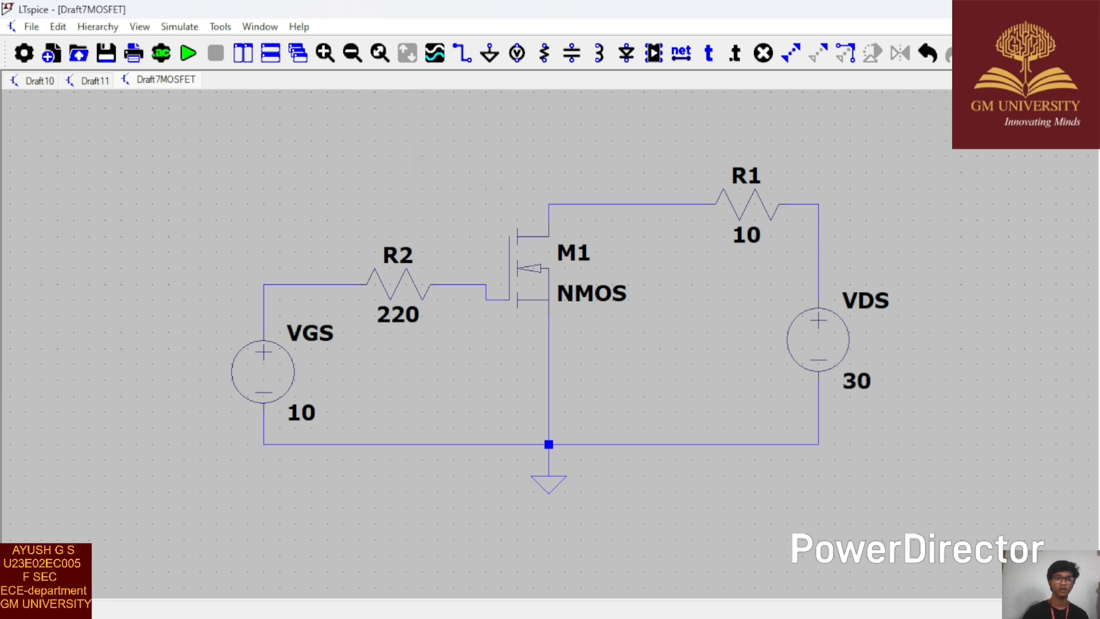
Step: Set up a DC sweep analysis with VGS as the first source and a linear sweep type
click(162, 54)
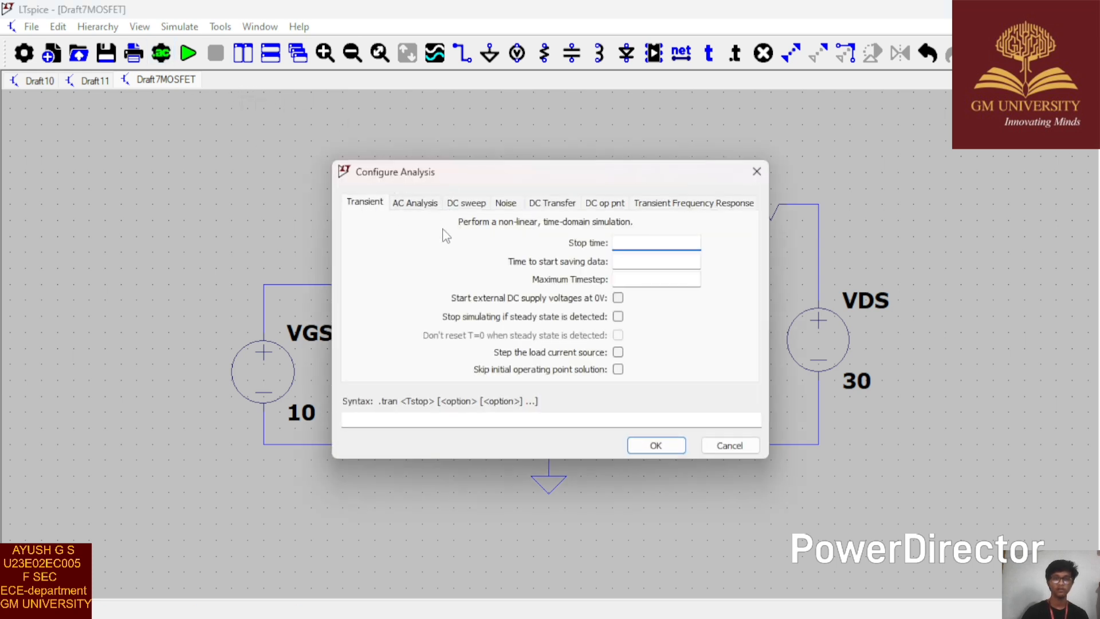
click(470, 206)
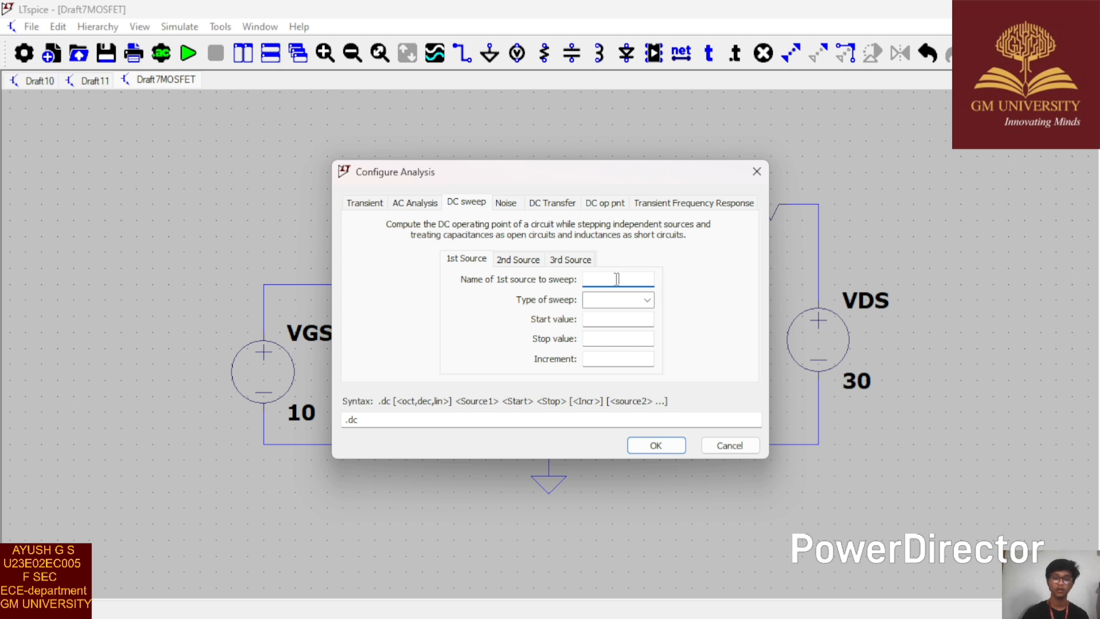
text(VGS)
click(647, 300)
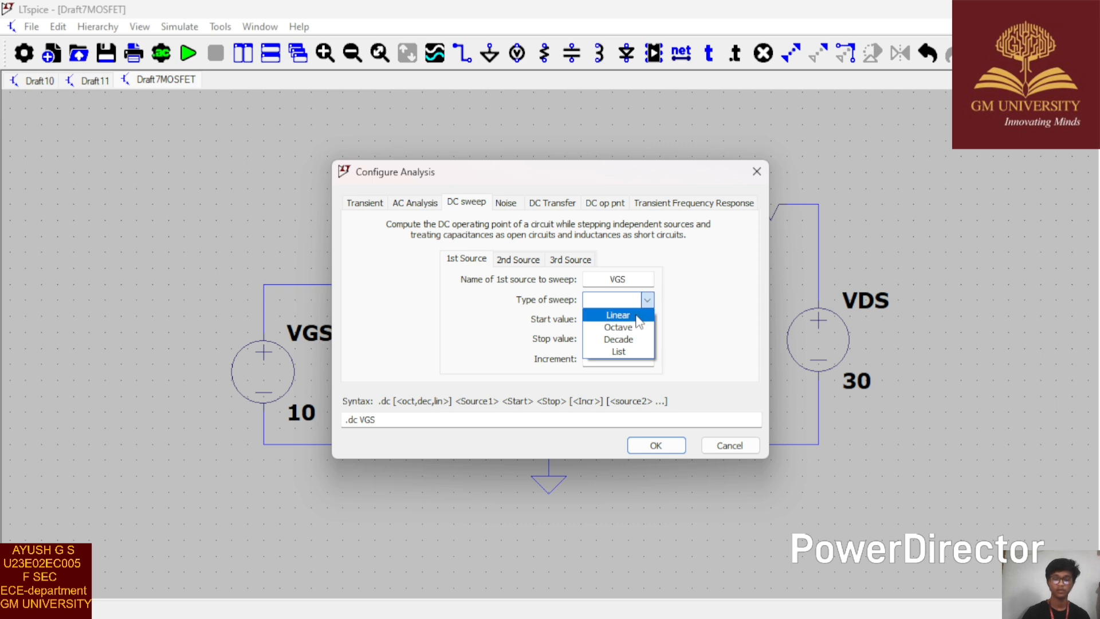
click(637, 317)
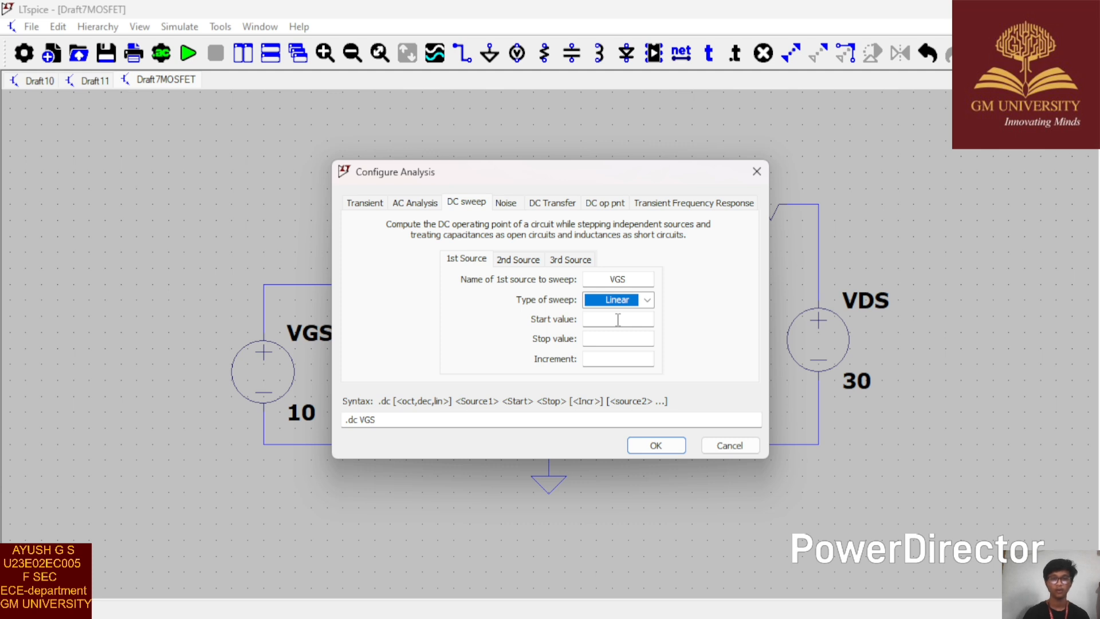
Step: Set the VGS sweep to start at 0, stop at 10 with increment 1, and place the directive below the VGS source
click(619, 319)
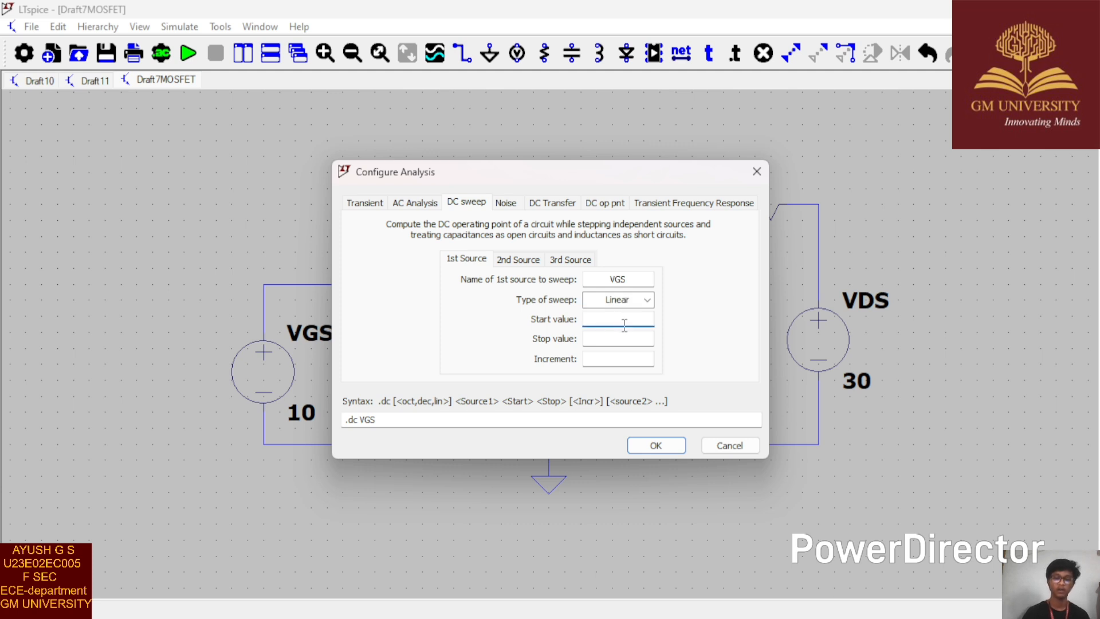
text(0)
click(623, 340)
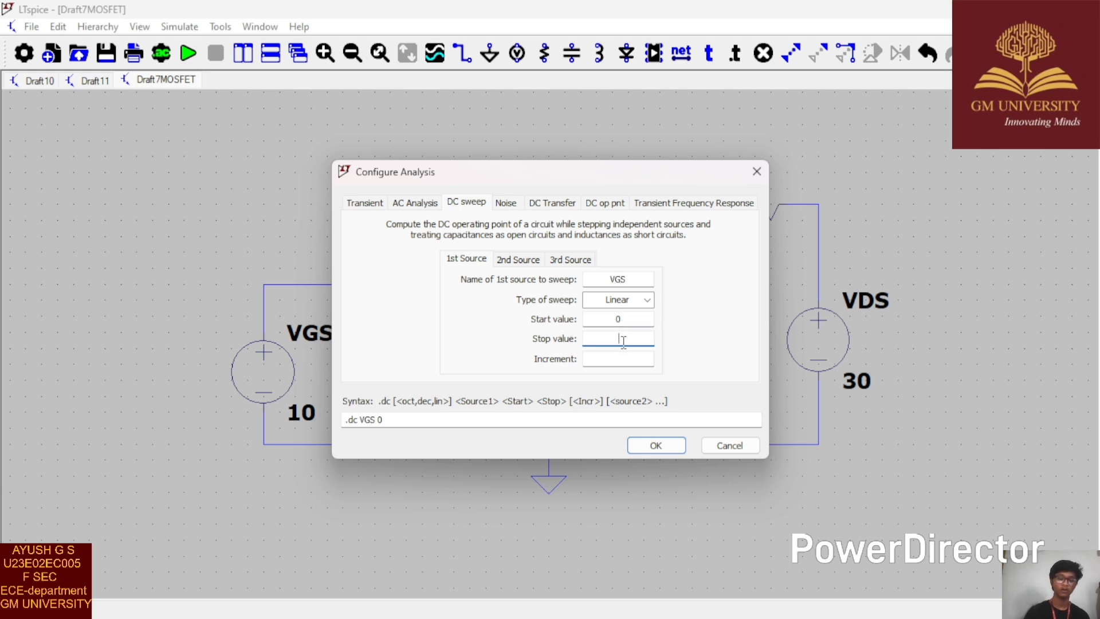
text(10)
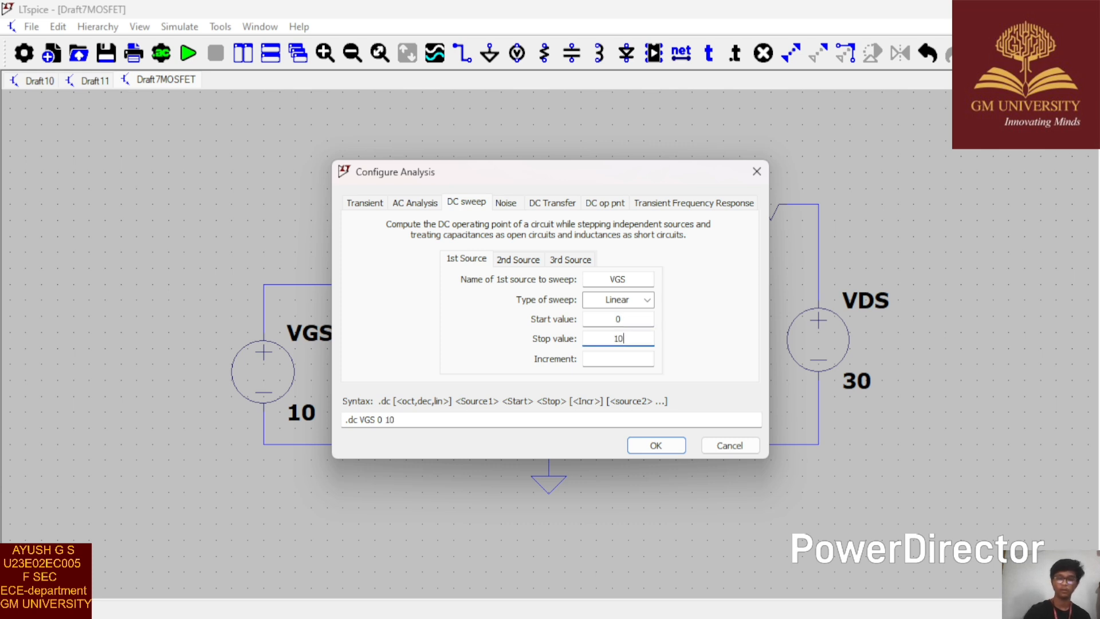
click(611, 361)
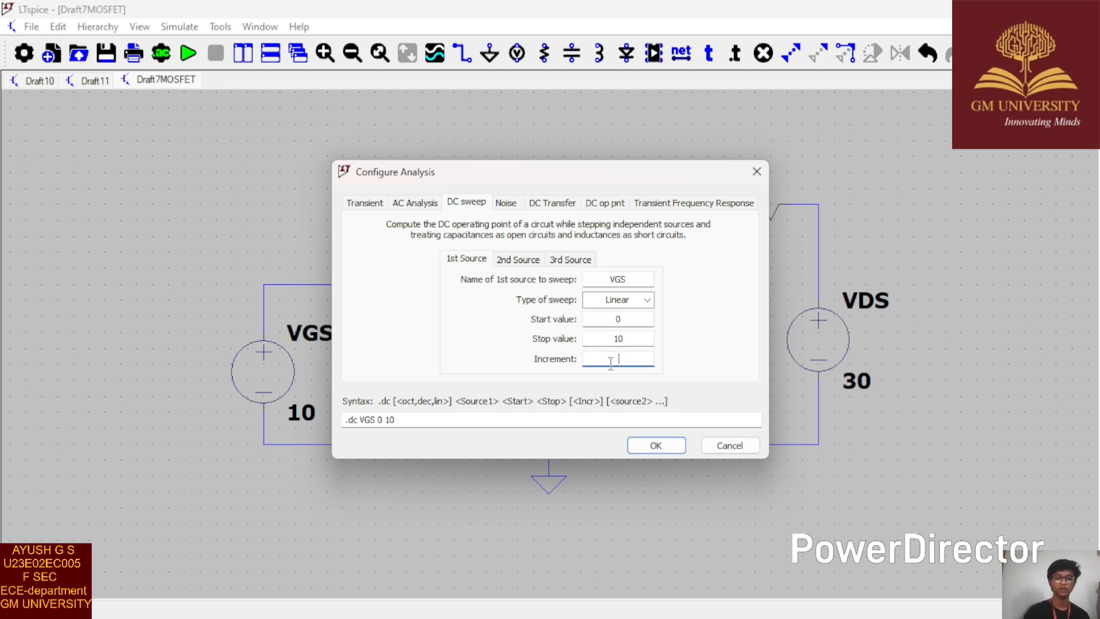
text(1)
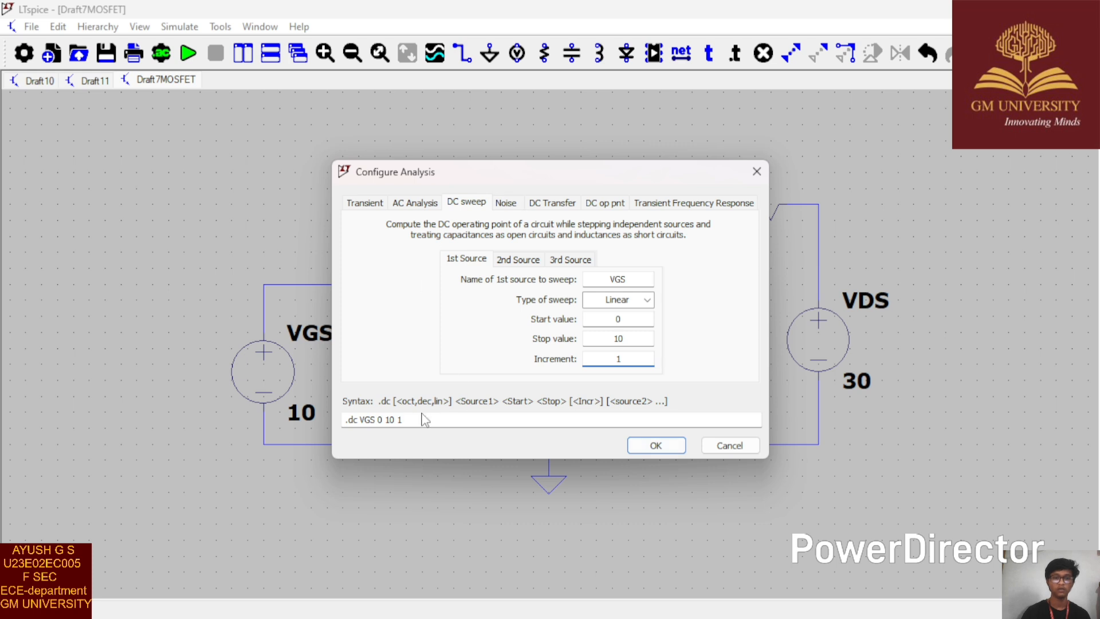
click(656, 450)
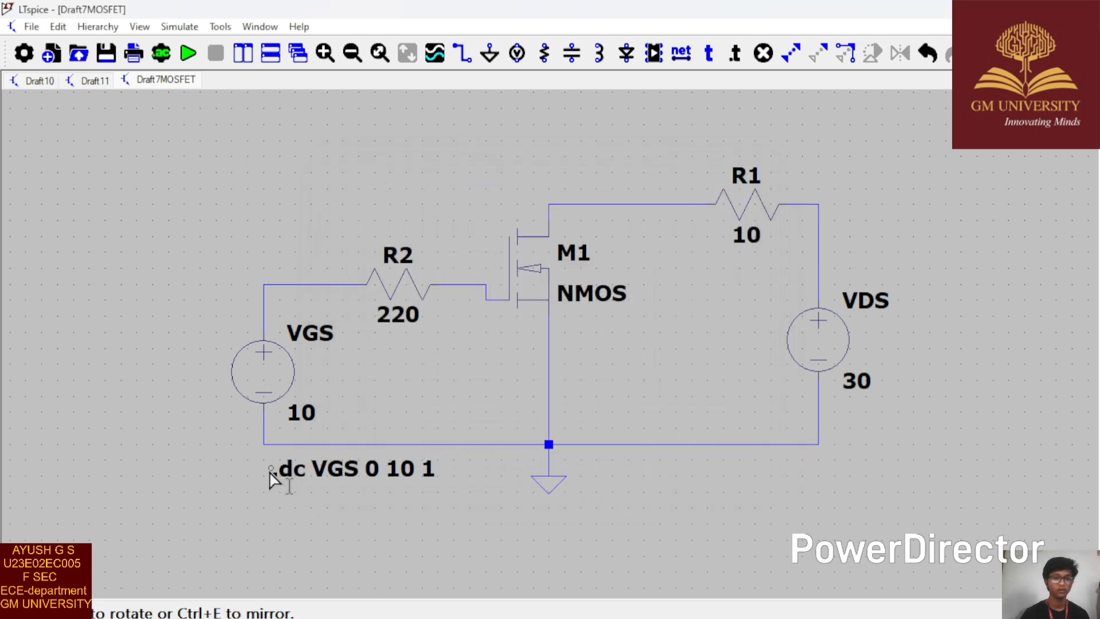
click(272, 476)
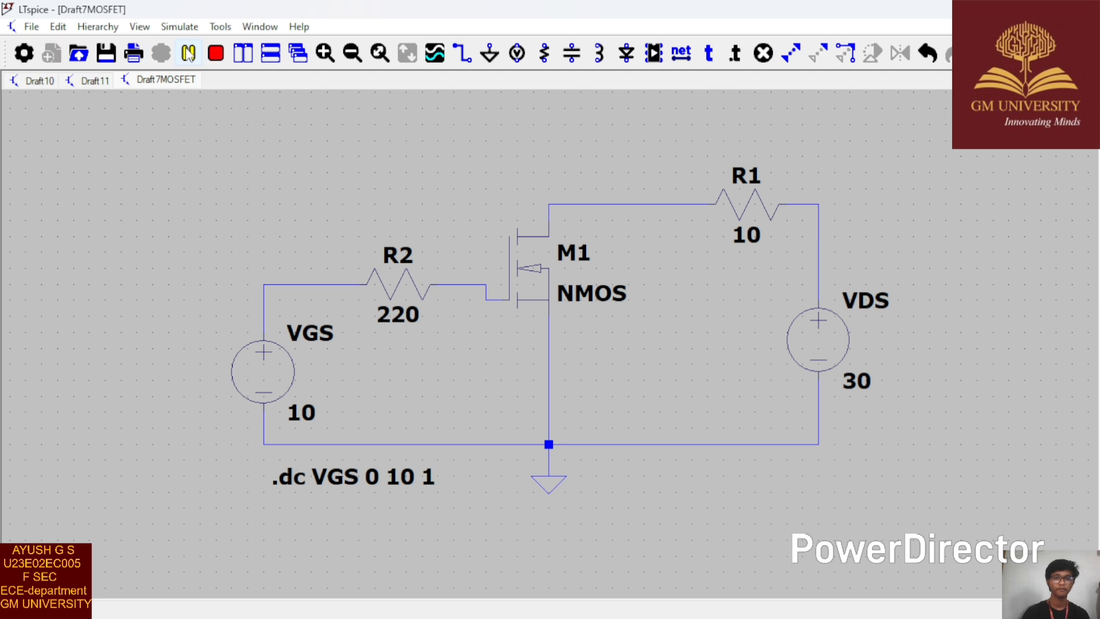
Step: Run the simulation and close the empty Draft10 and Draft11 schematics
click(187, 50)
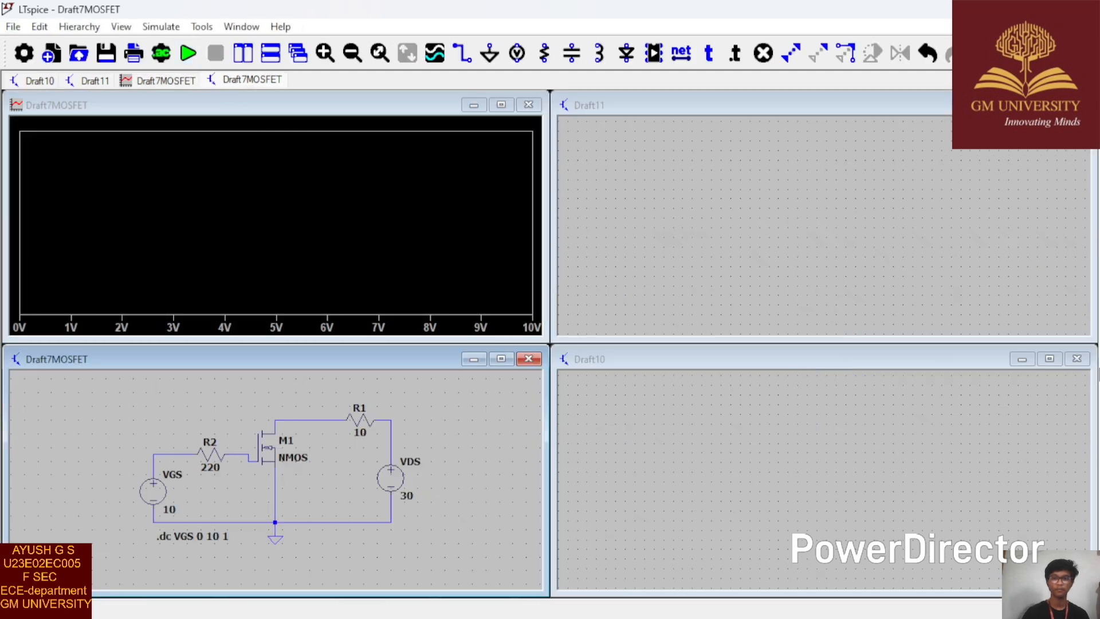
click(1077, 359)
click(1076, 105)
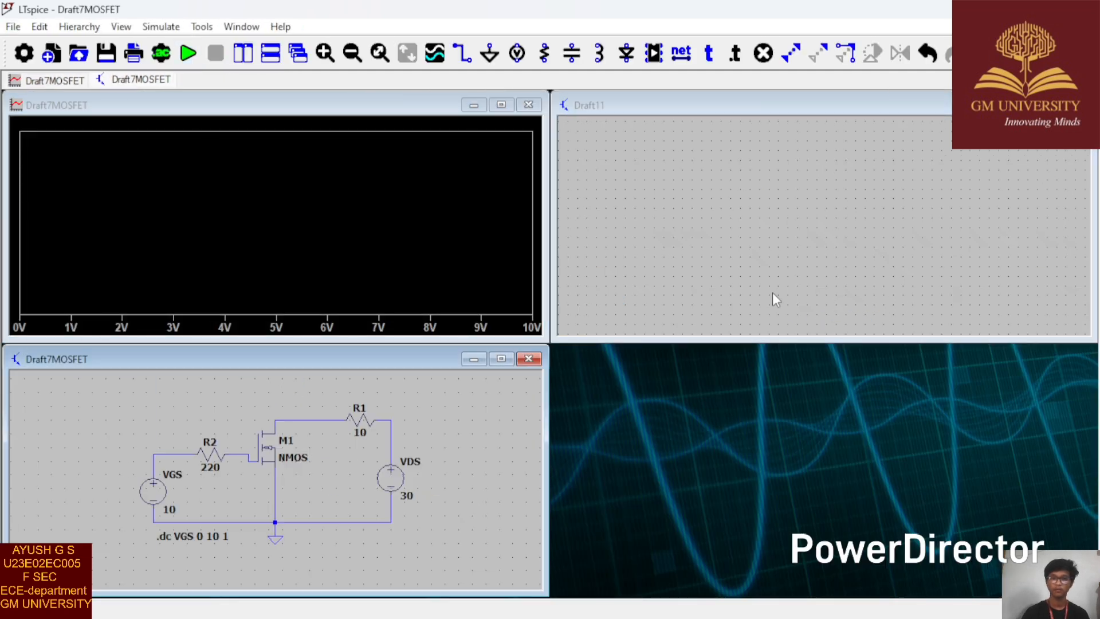
Step: Widen the waveform and schematic windows to the full workspace width and plot the drain current of M1
drag(547, 235, 1094, 235)
drag(551, 465, 1092, 452)
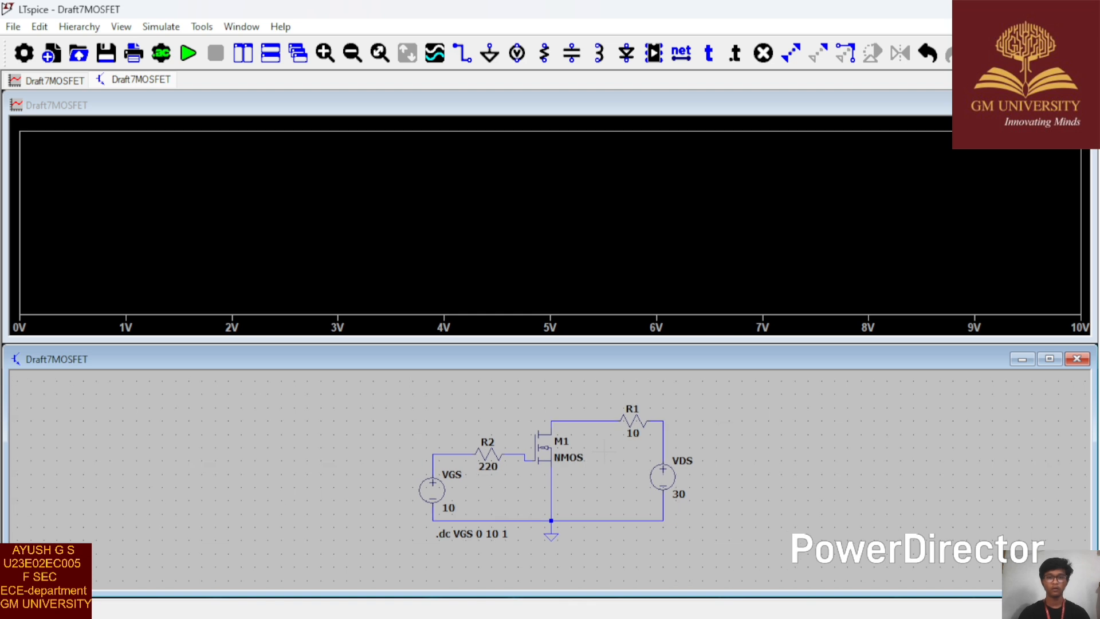
scroll(605, 452, up, 2)
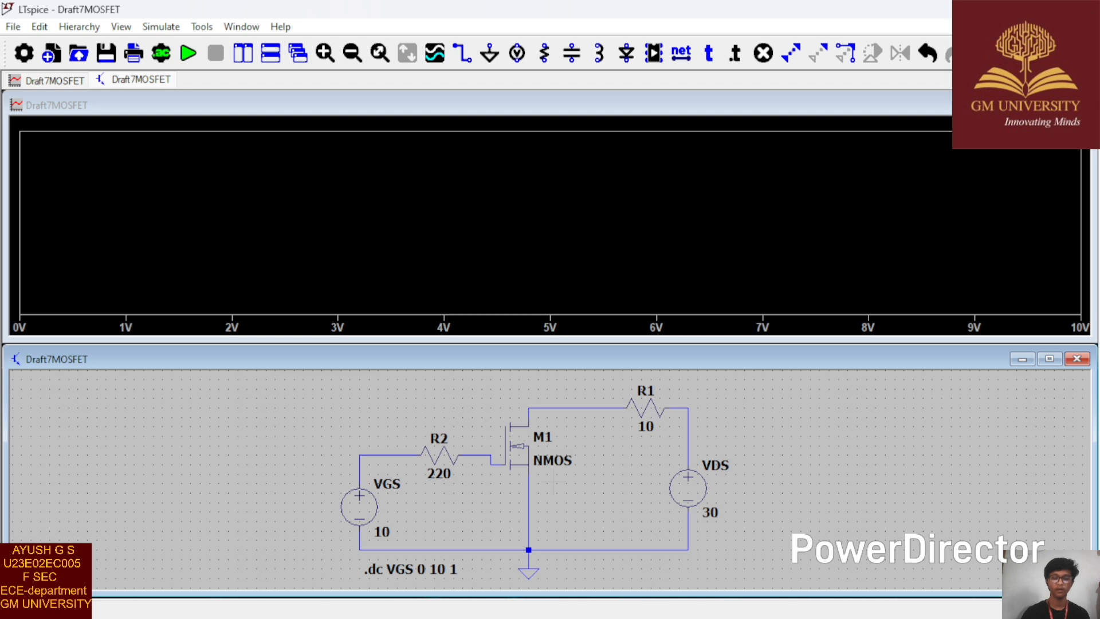
click(529, 412)
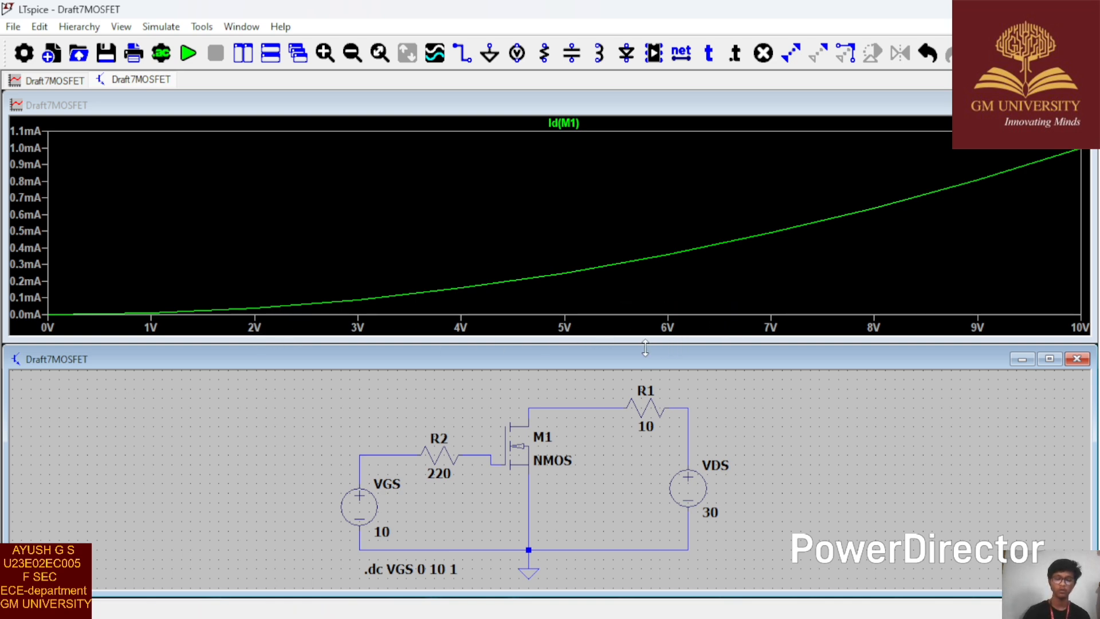
Step: Examine the Id(M1) trace with a measurement cursor, and remove the cursor
click(563, 123)
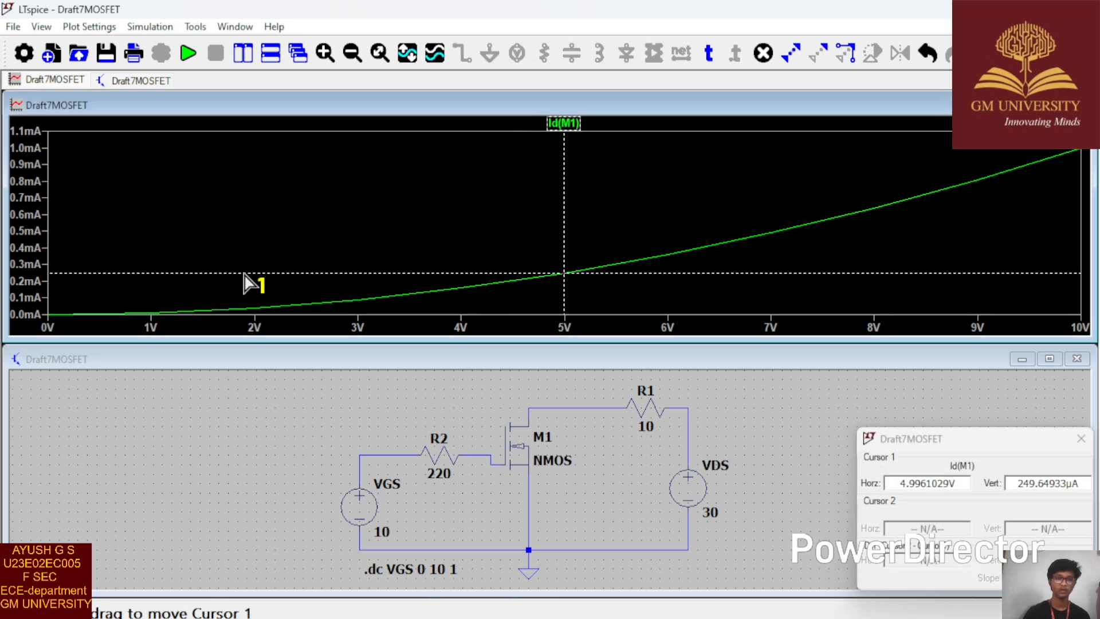
click(1081, 438)
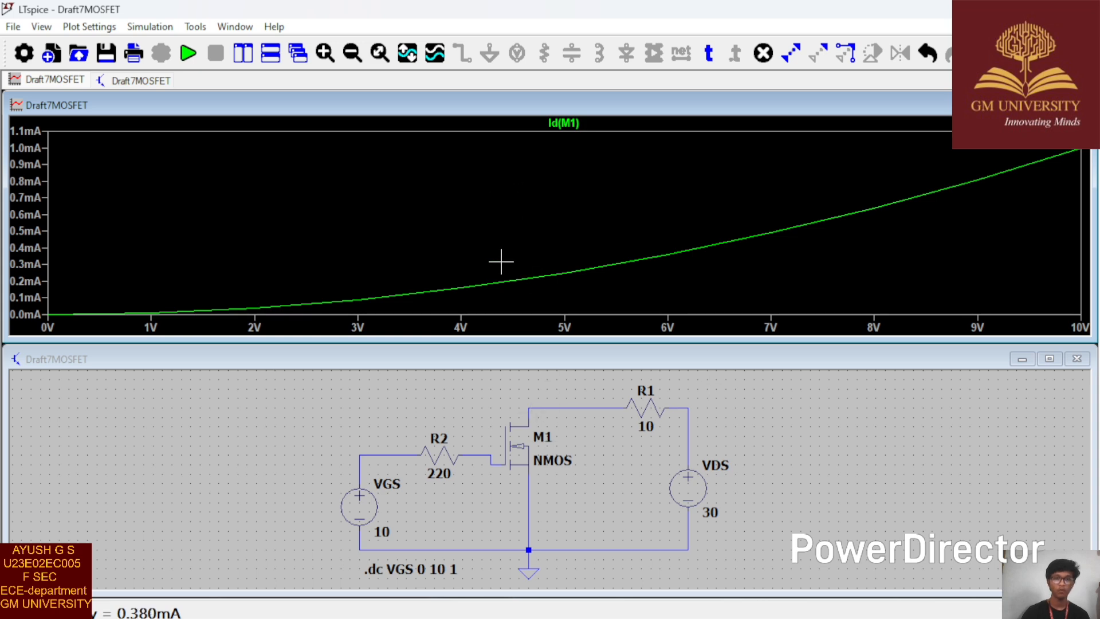
Step: Mark the data points on the Id(M1) trace in the waveform plot
right_click(506, 410)
right_click(466, 151)
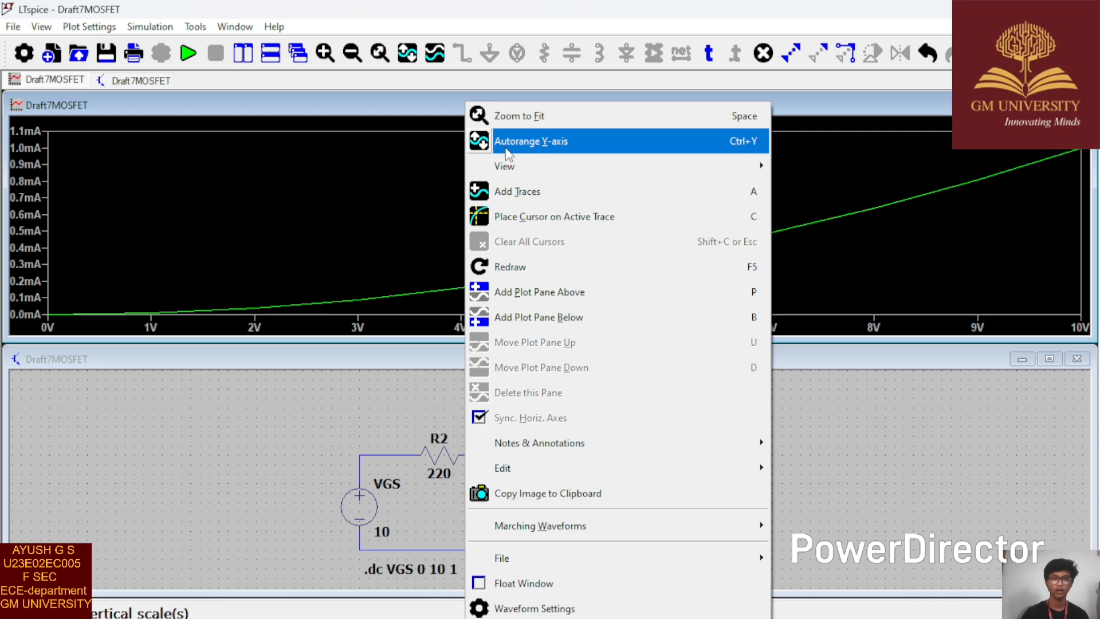
mouse_move(508, 156)
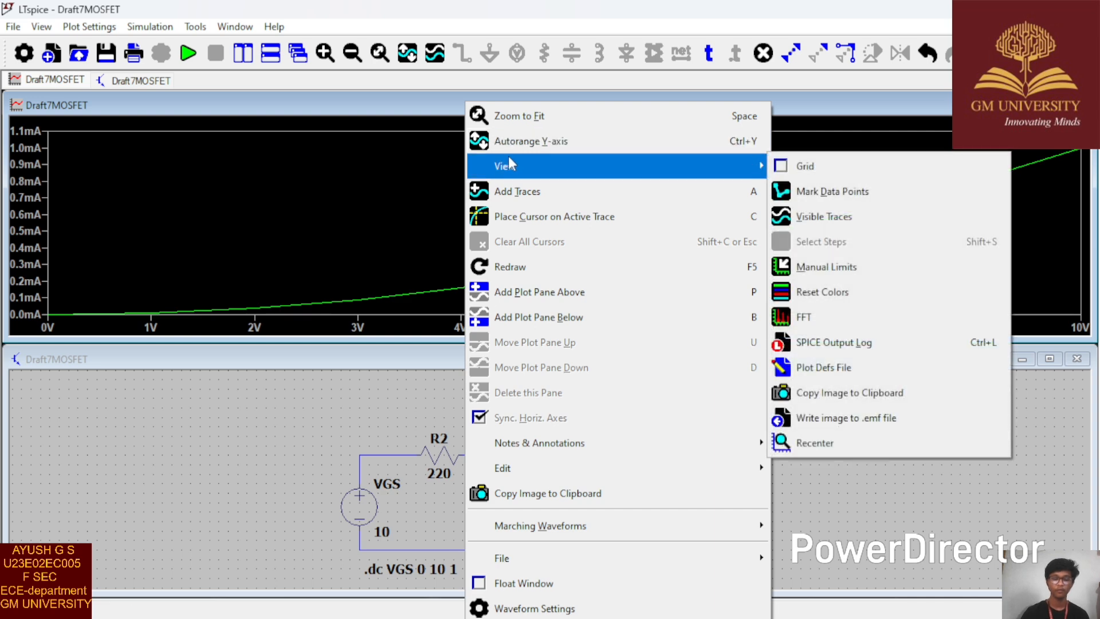
click(785, 191)
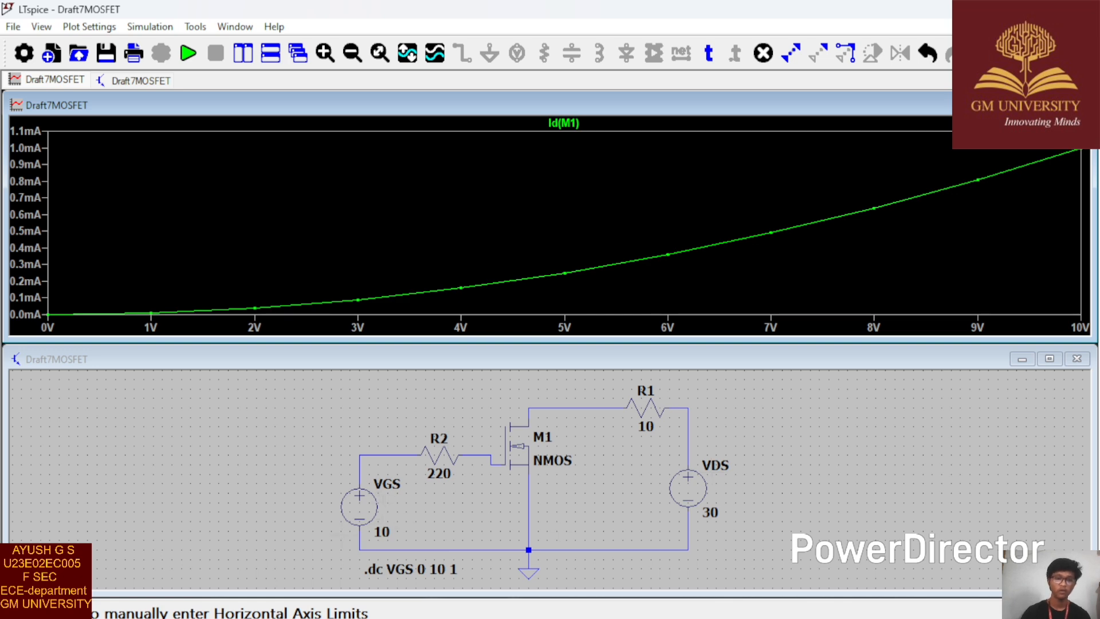
Step: Edit the DC sweep directive so its first source is VDS, with stop value 30 and increment 0.1
right_click(383, 488)
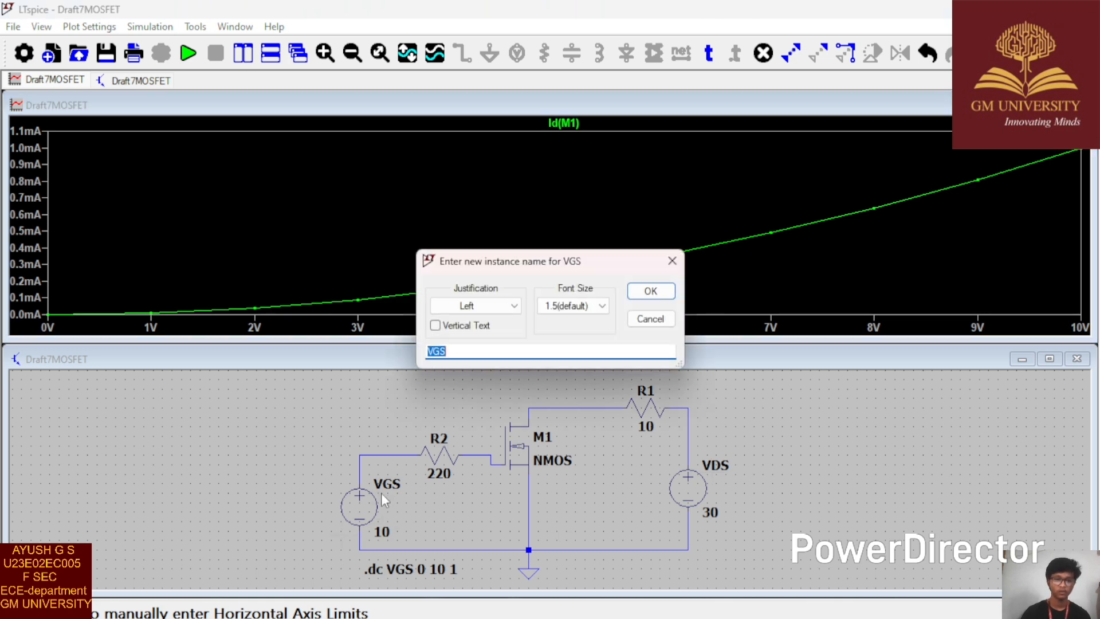
click(671, 258)
right_click(421, 569)
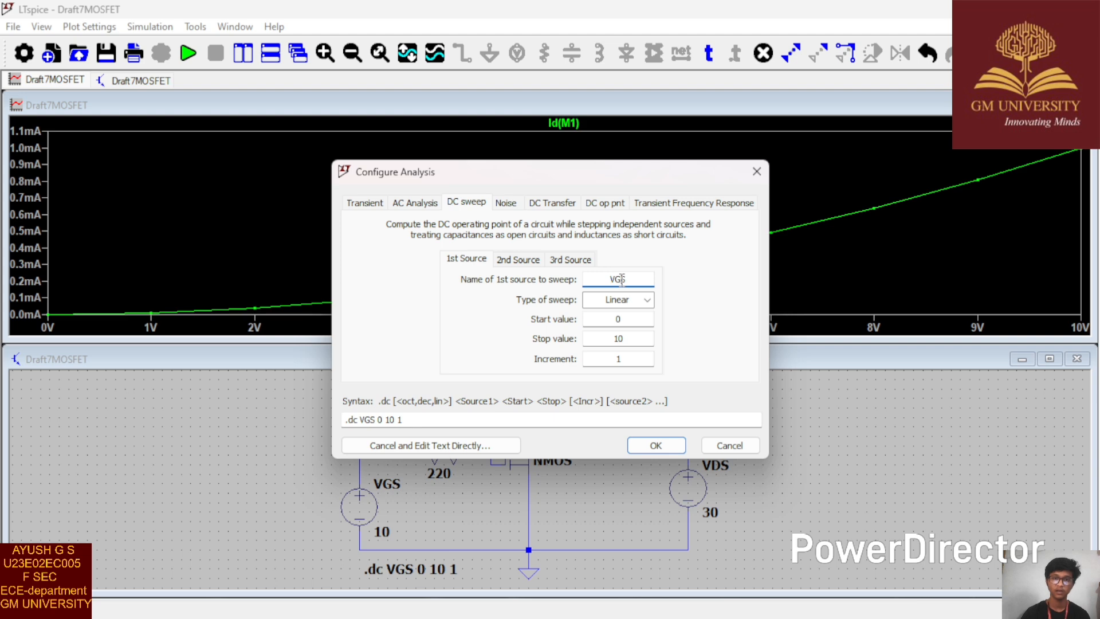
key(BackSpace)
text(D)
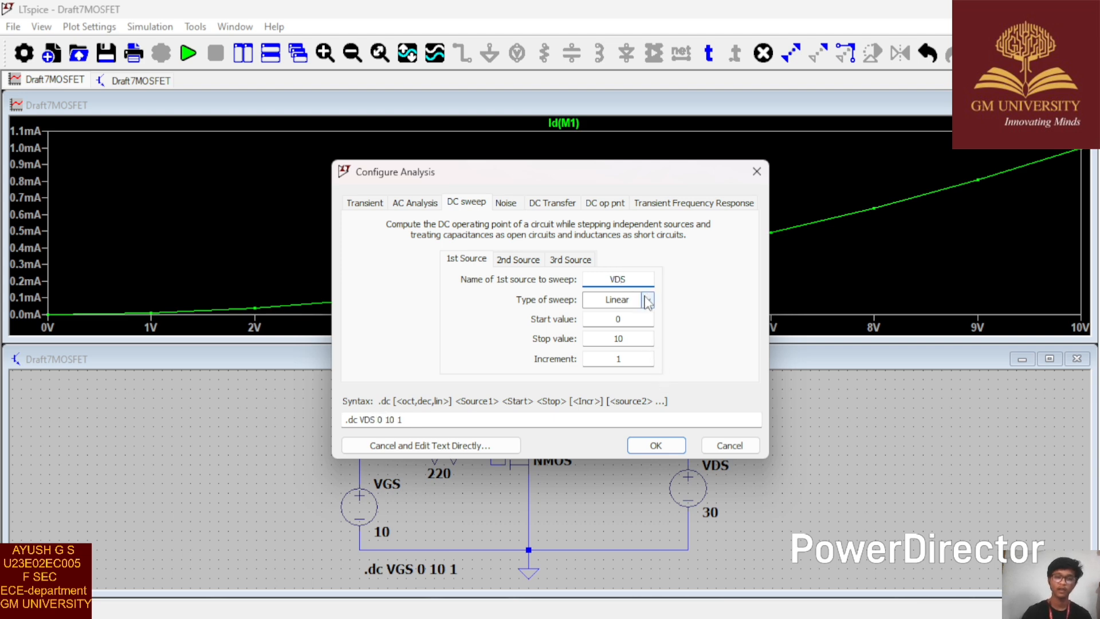
double_click(621, 338)
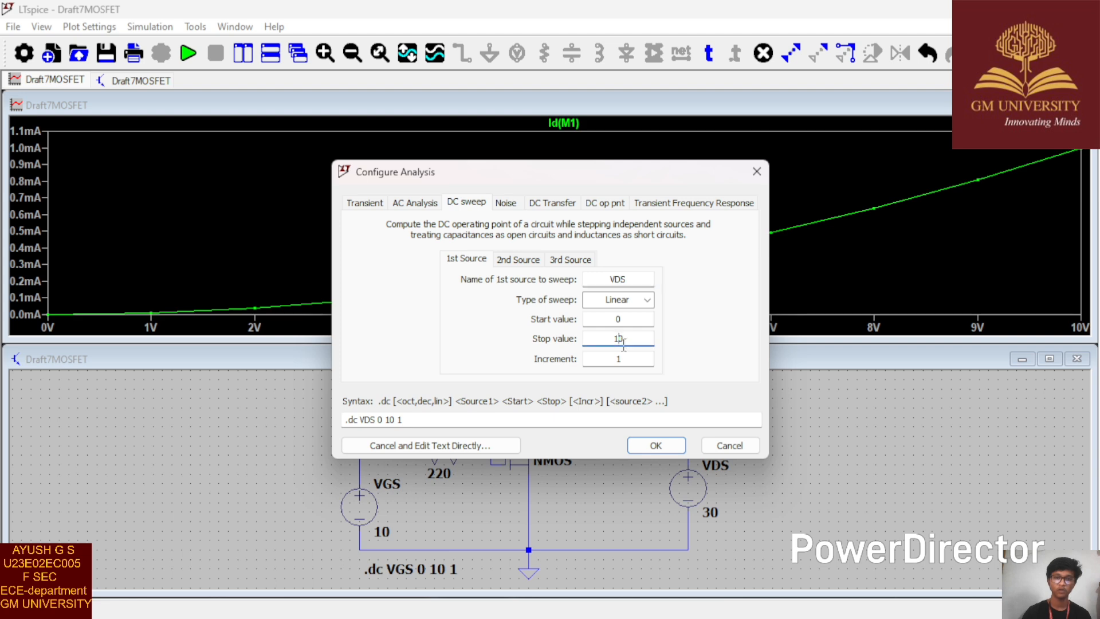
text(30)
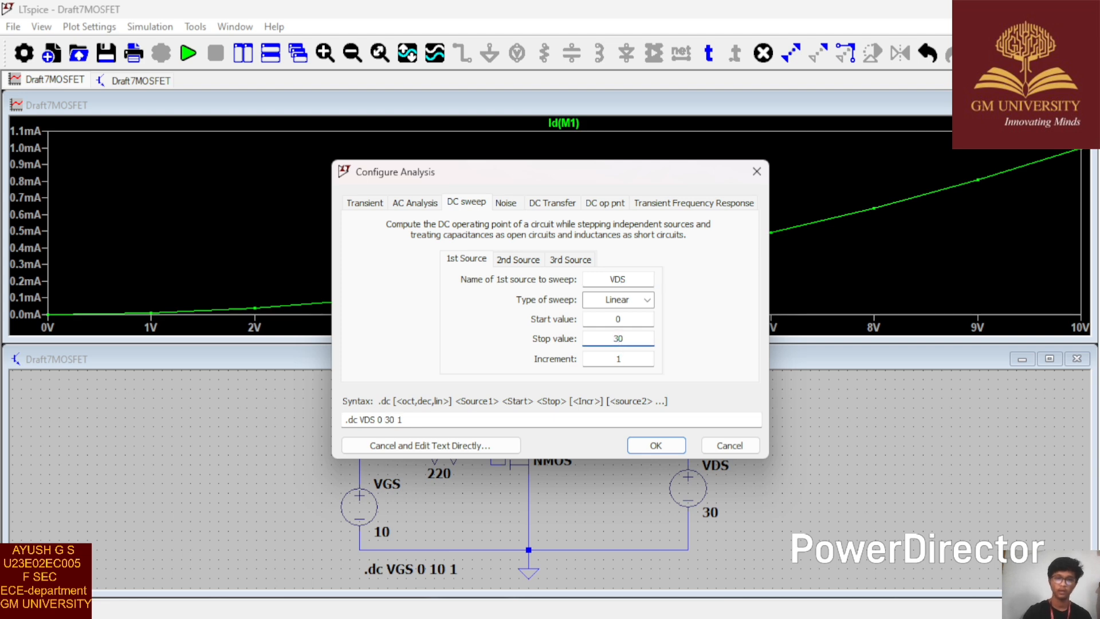
click(635, 359)
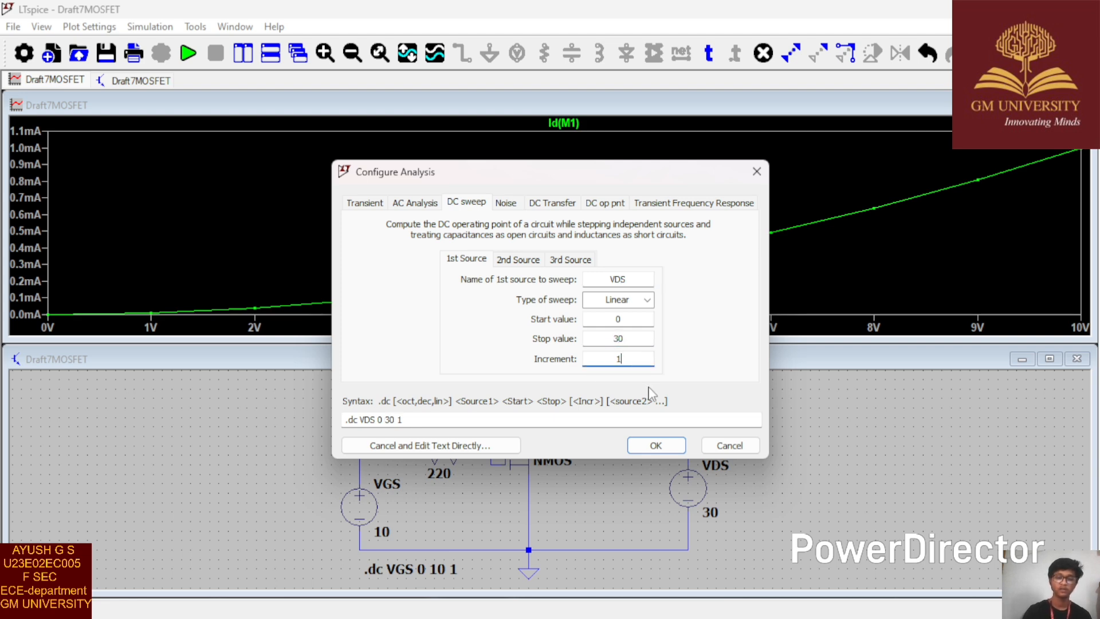
text(0.)
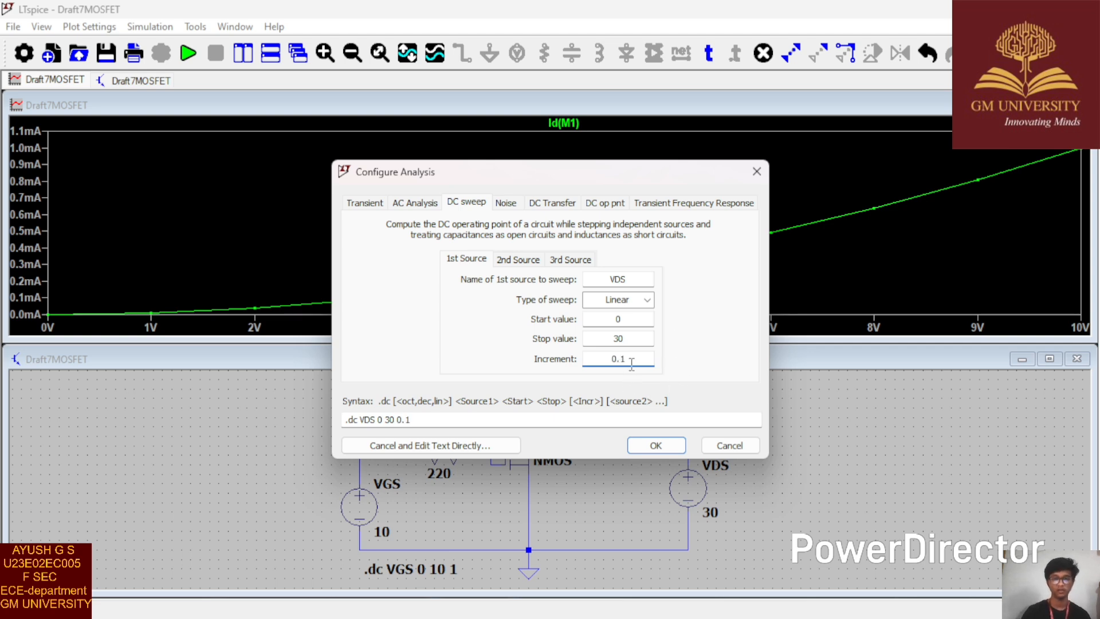
Step: Add VGS as the second sweep source with a linear sweep from 0 to 10 in increments of 2, and run the simulation
click(527, 265)
click(607, 278)
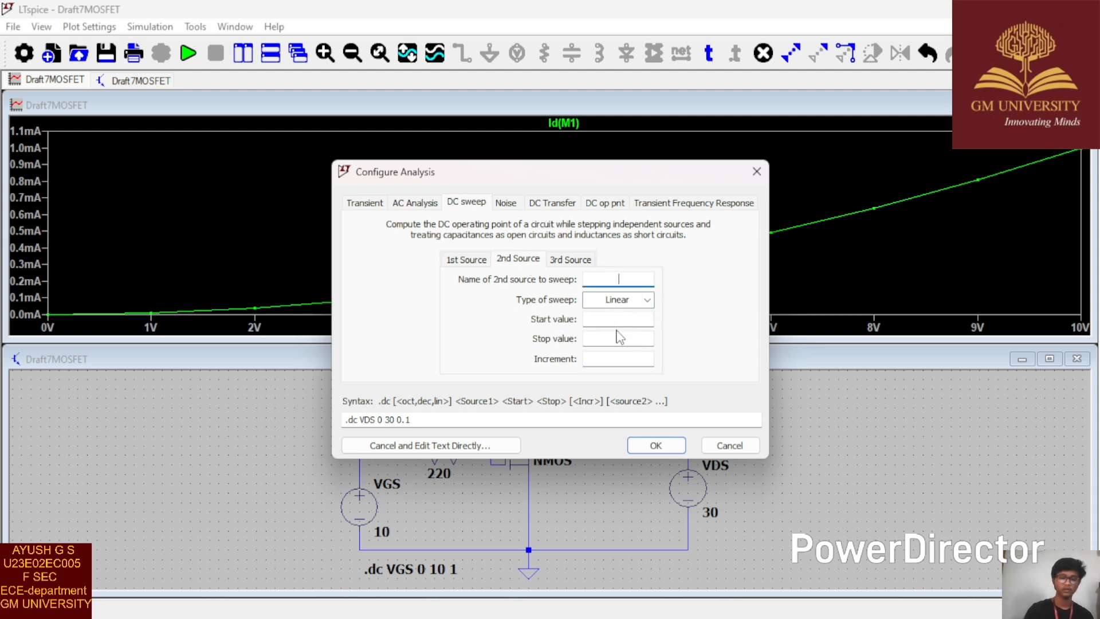
text(VGS)
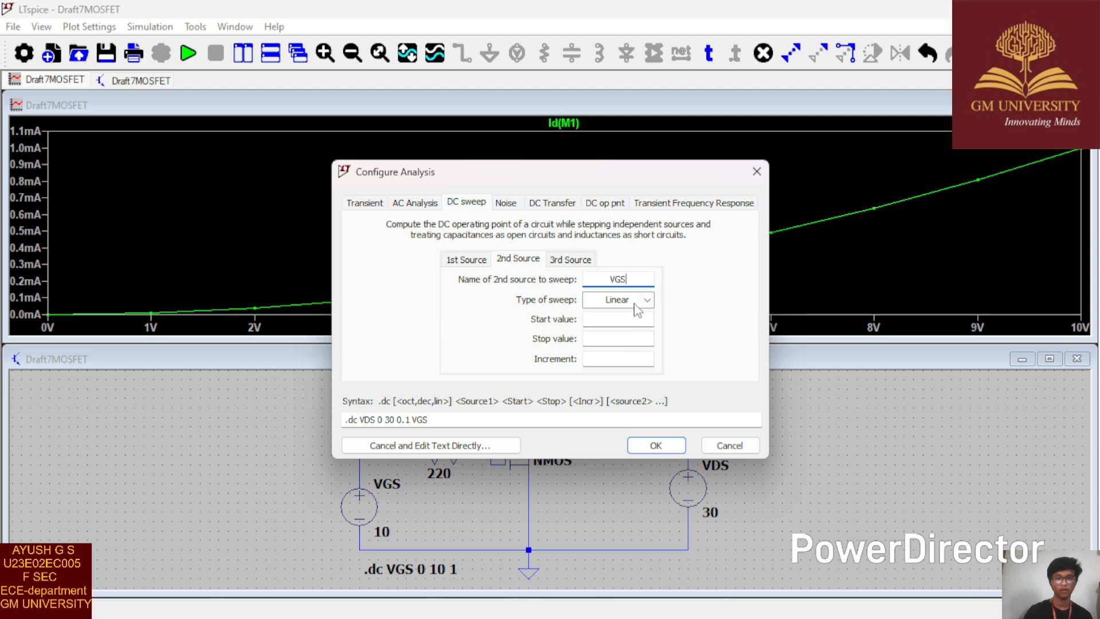
click(625, 323)
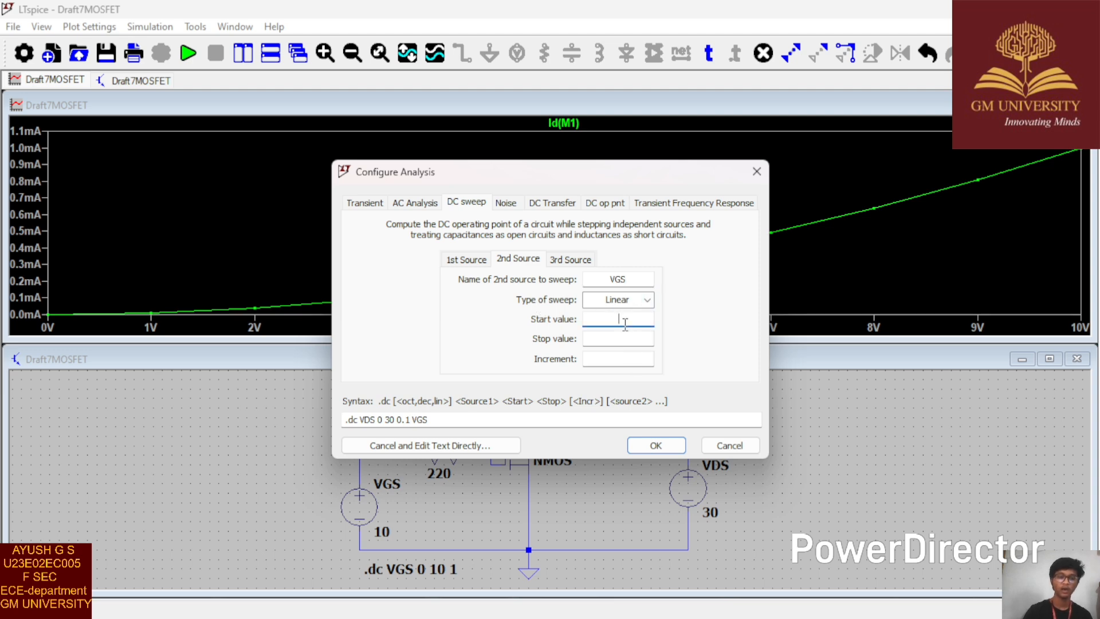
text(0)
click(634, 343)
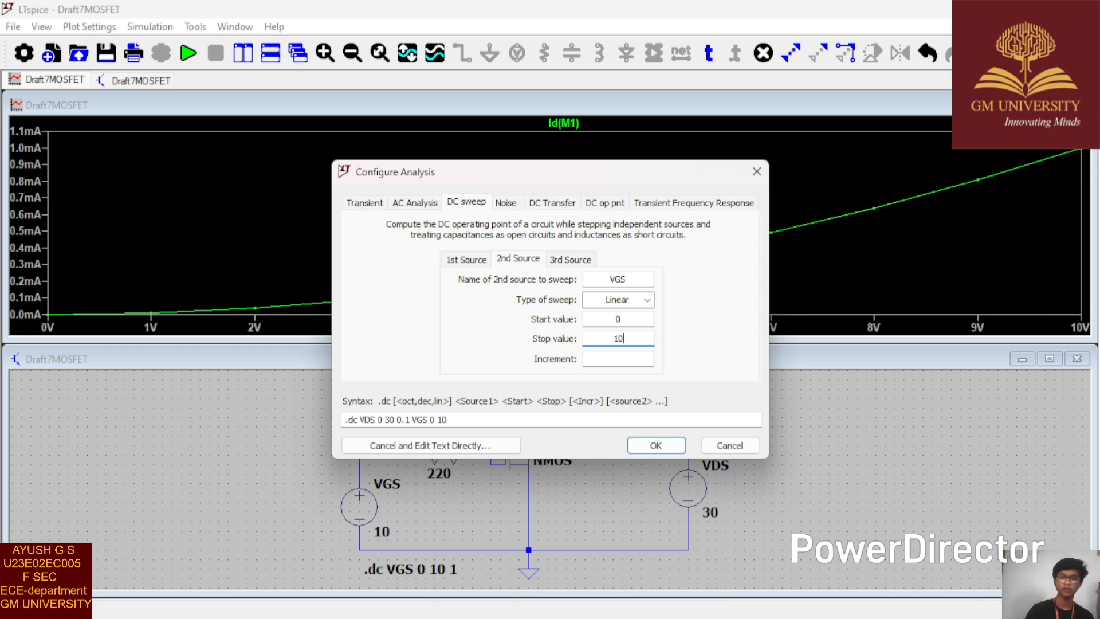
click(629, 356)
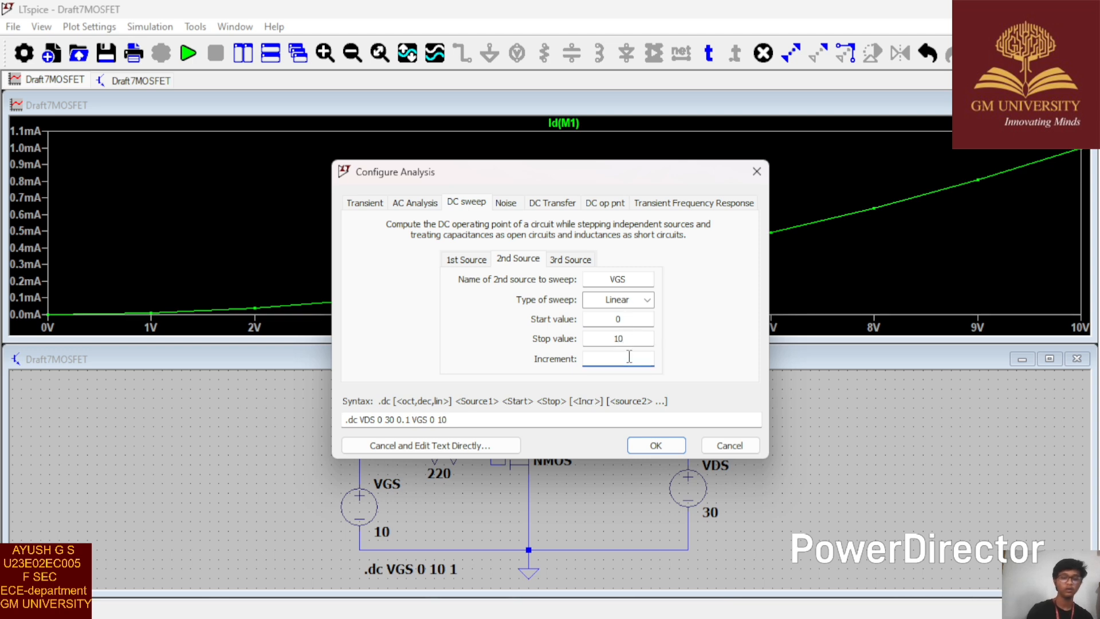
text(2)
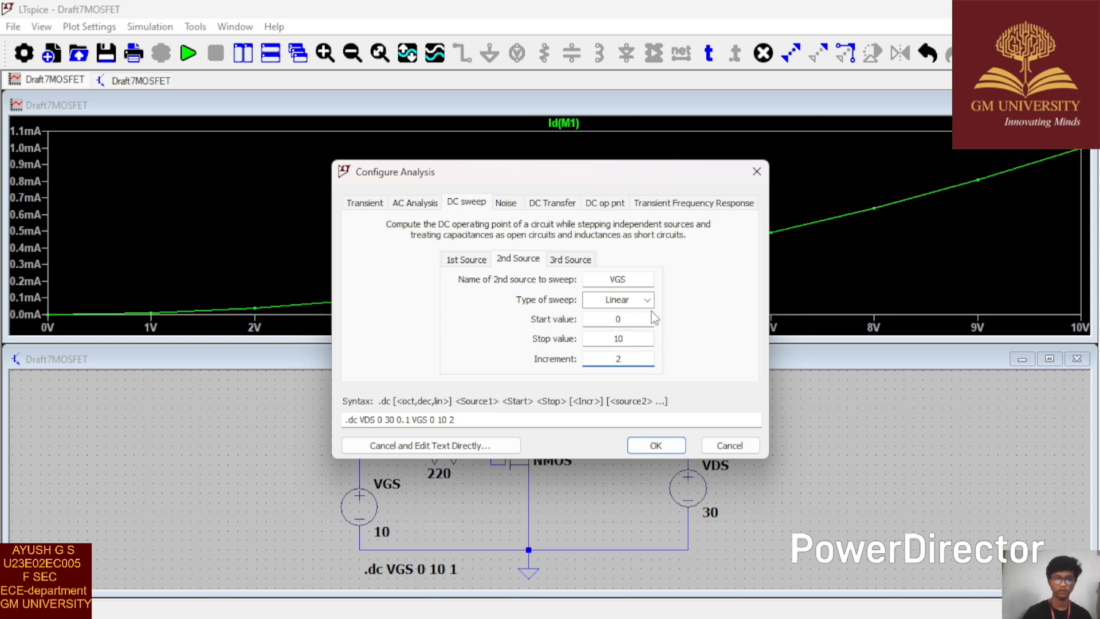
click(656, 446)
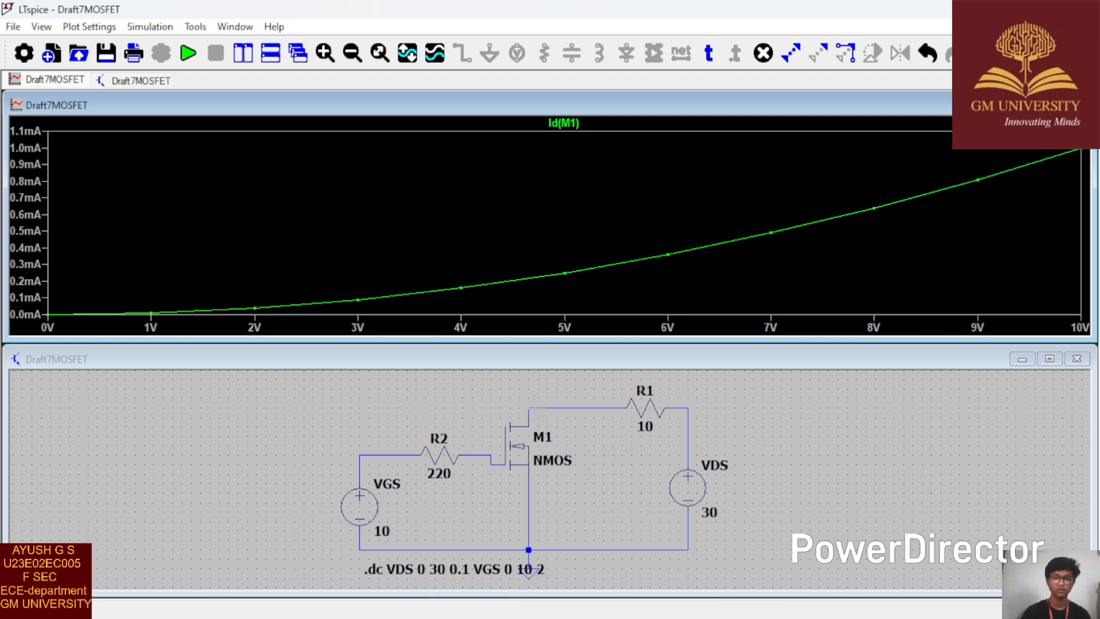
click(194, 55)
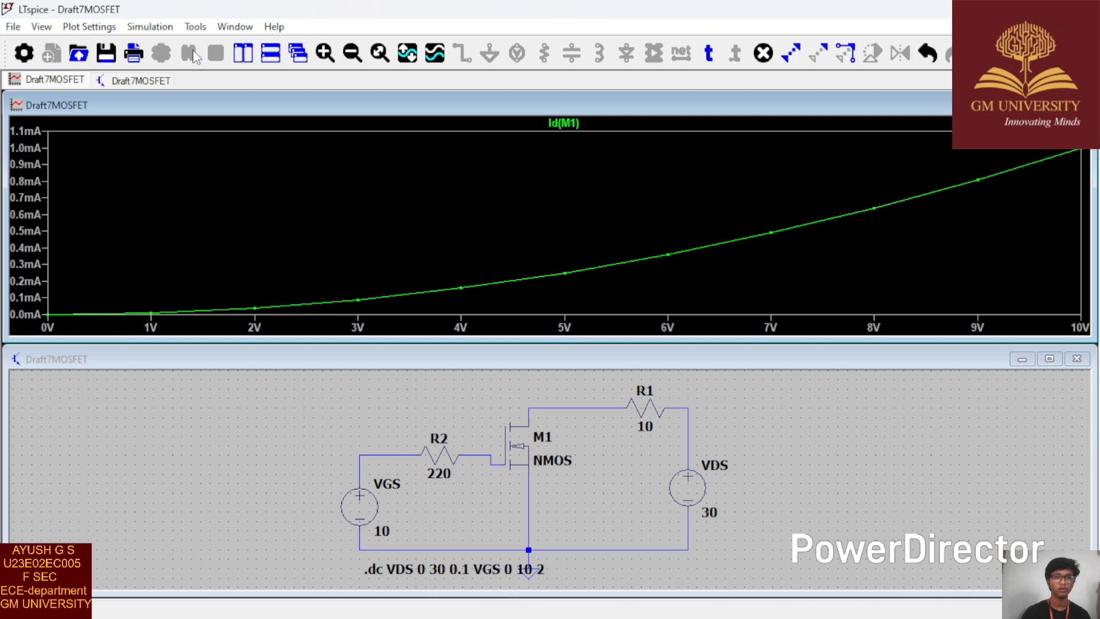